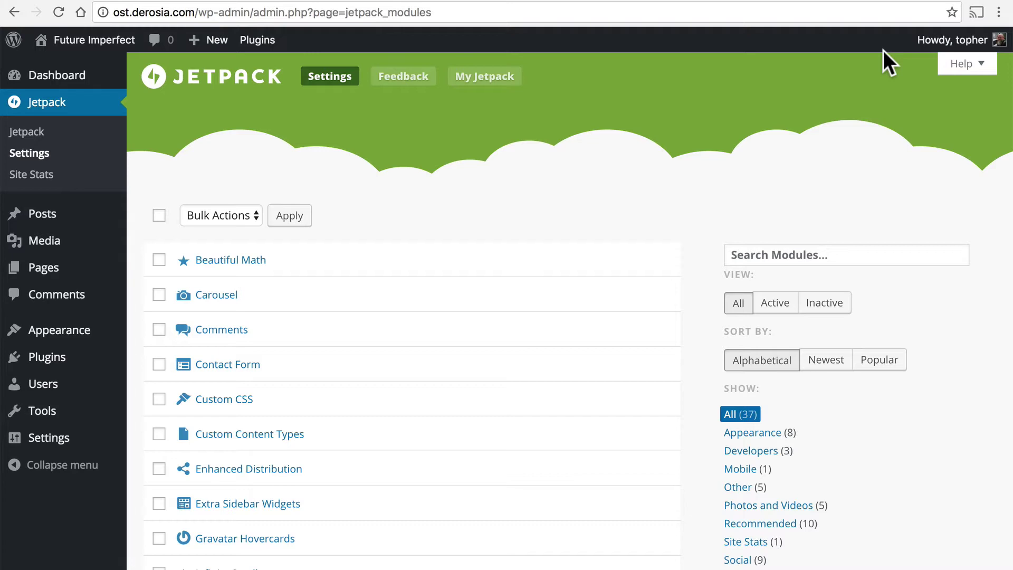
- Activate the Publicize module and open its Sharing Settings listing the social services
scroll(654, 338, "down", 10)
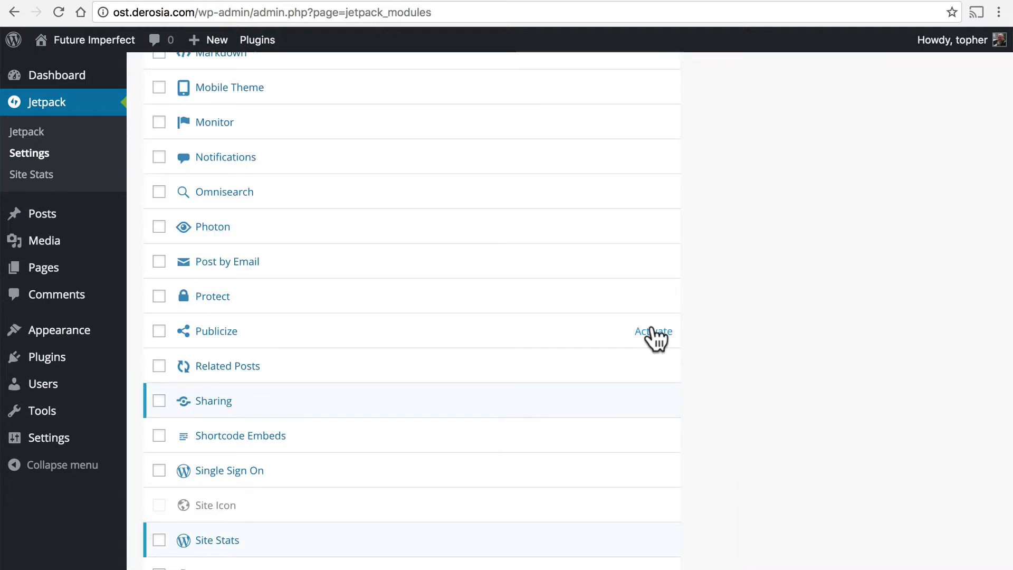
left_click(653, 331)
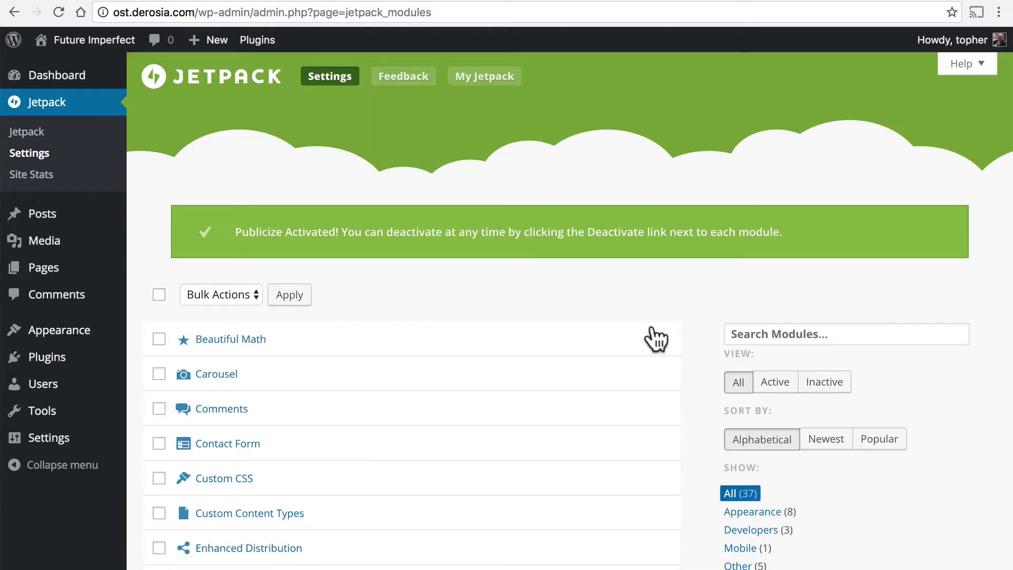
scroll(656, 339, "down", 13)
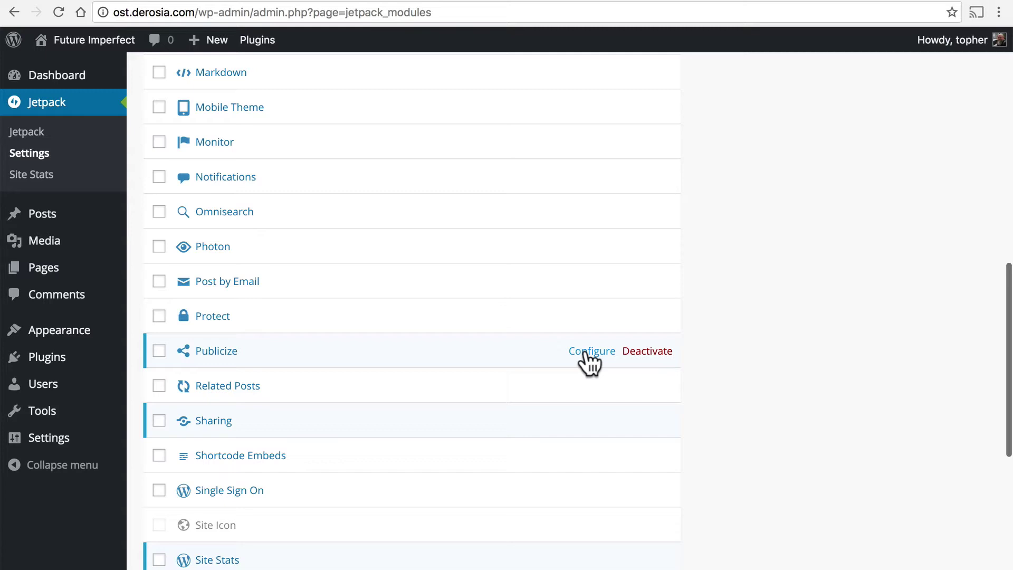
left_click(586, 353)
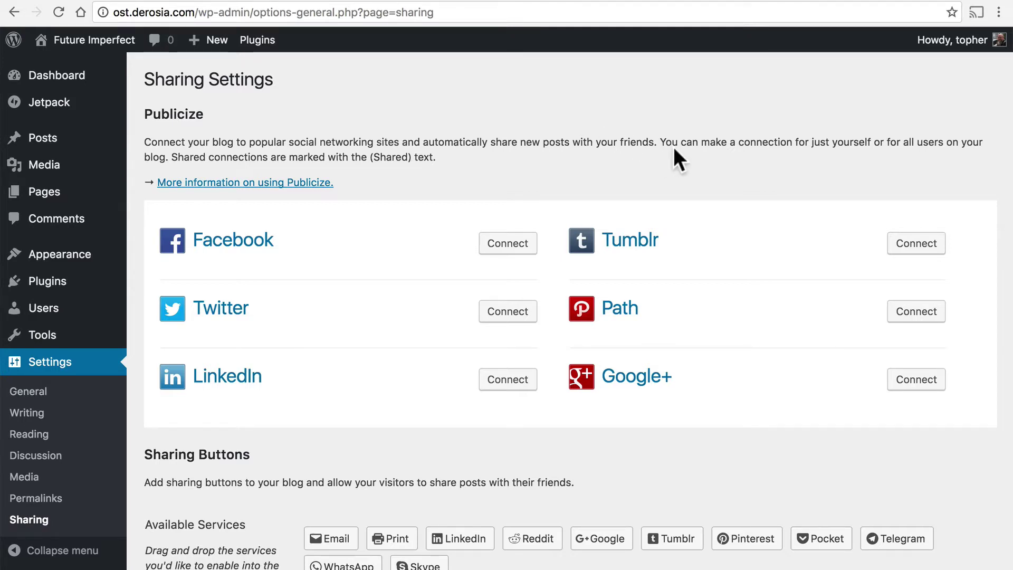
scroll(674, 149, "down", 1)
scroll(674, 149, "down", 12)
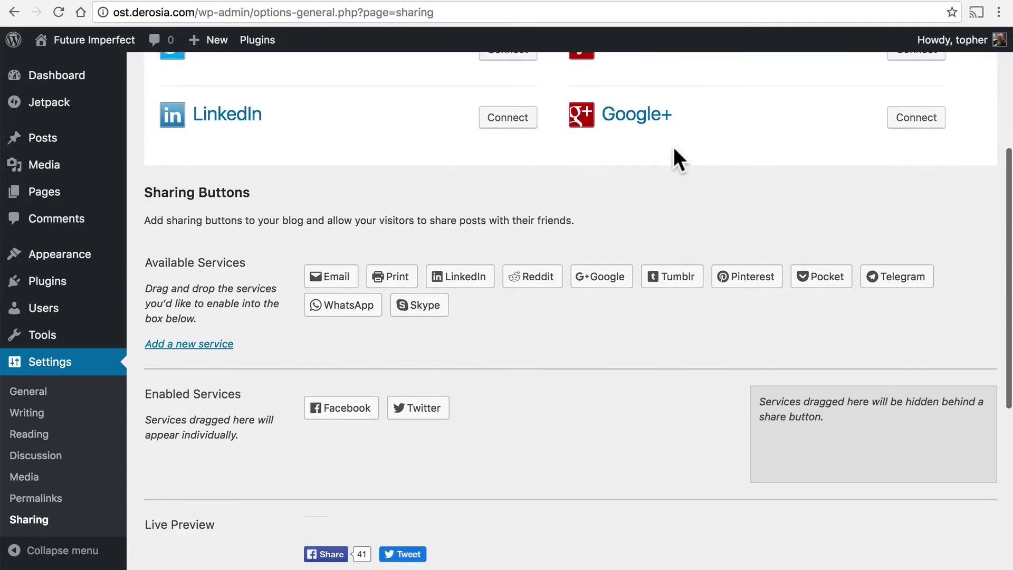
scroll(673, 146, "up", 10)
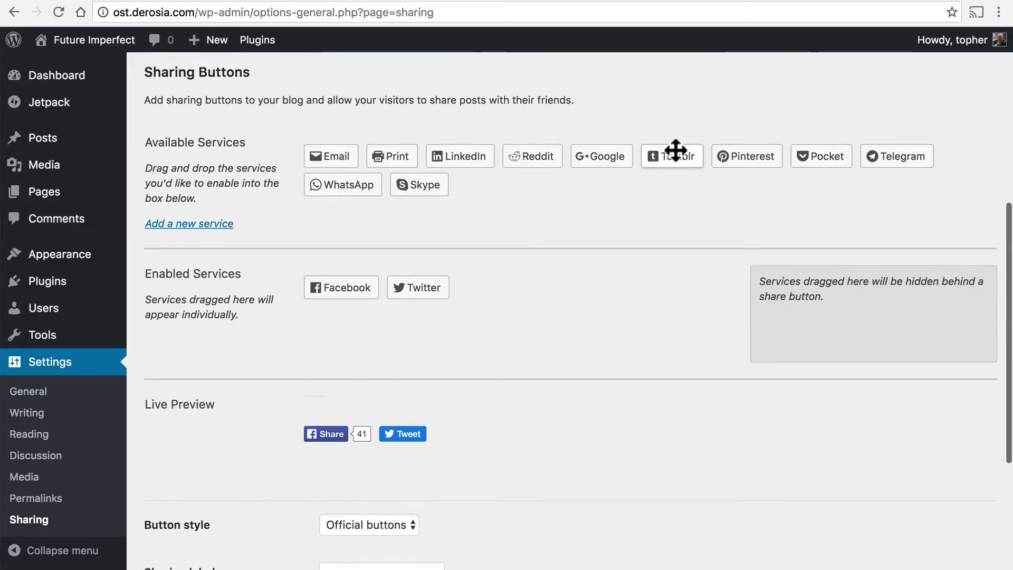
scroll(674, 149, "up", 7)
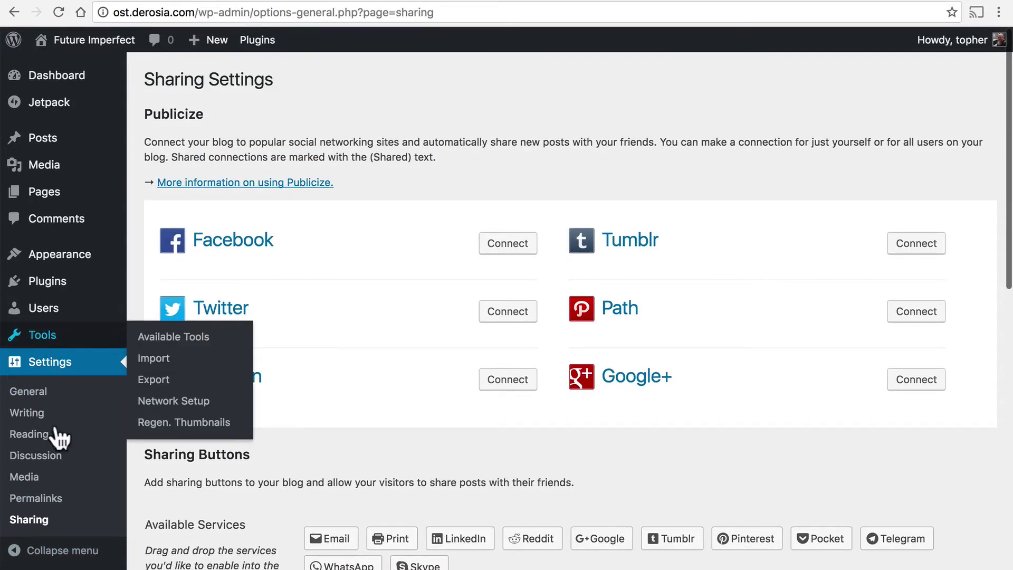
left_click(29, 519)
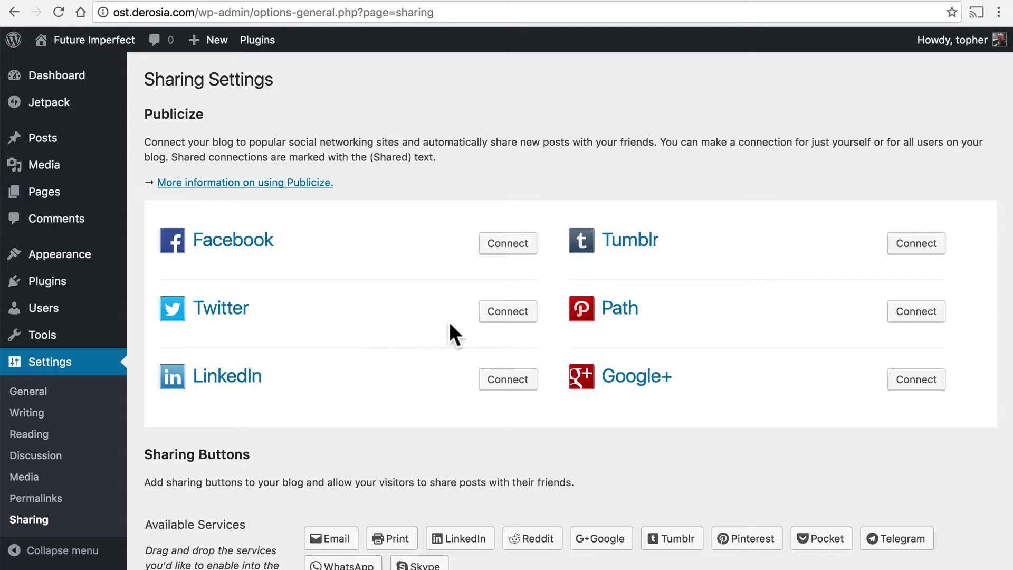
- Begin connecting Twitter so its Authorize app page for WordPress.com appears
left_click(510, 314)
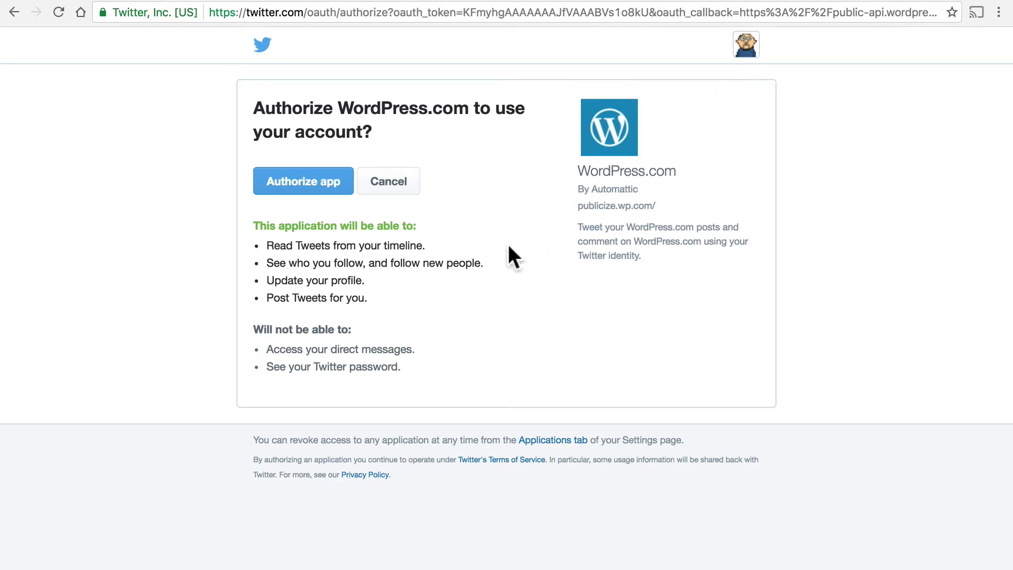
- Authorize WordPress.com on Twitter and confirm the successful Publicize connection
left_click(285, 200)
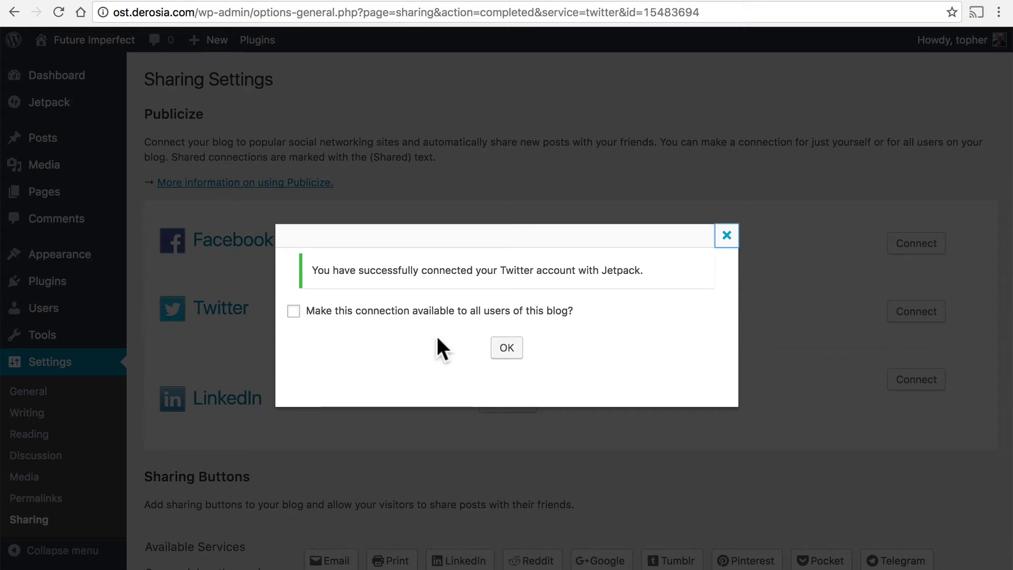
left_click(508, 346)
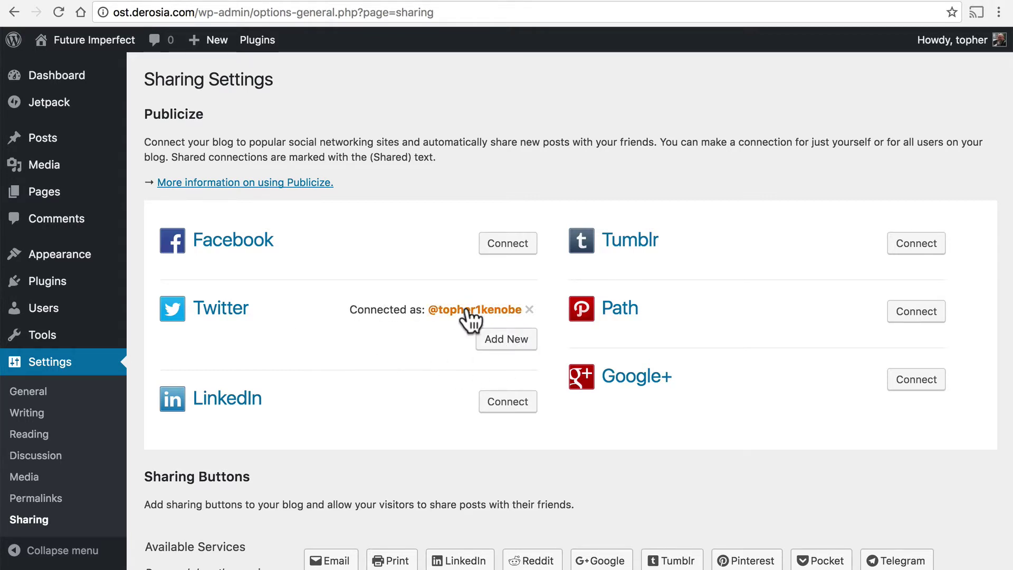
left_click(492, 347)
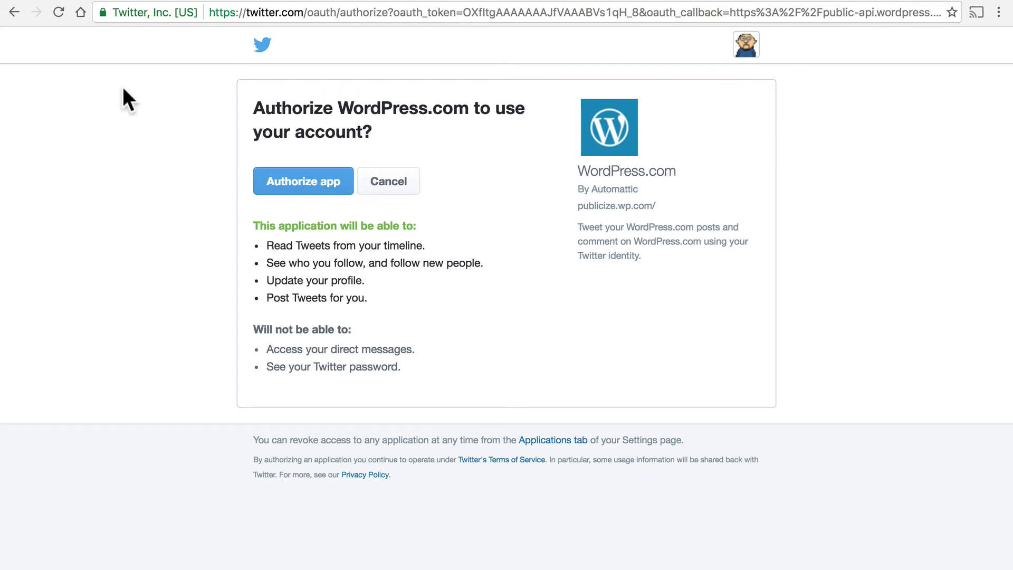
left_click(14, 11)
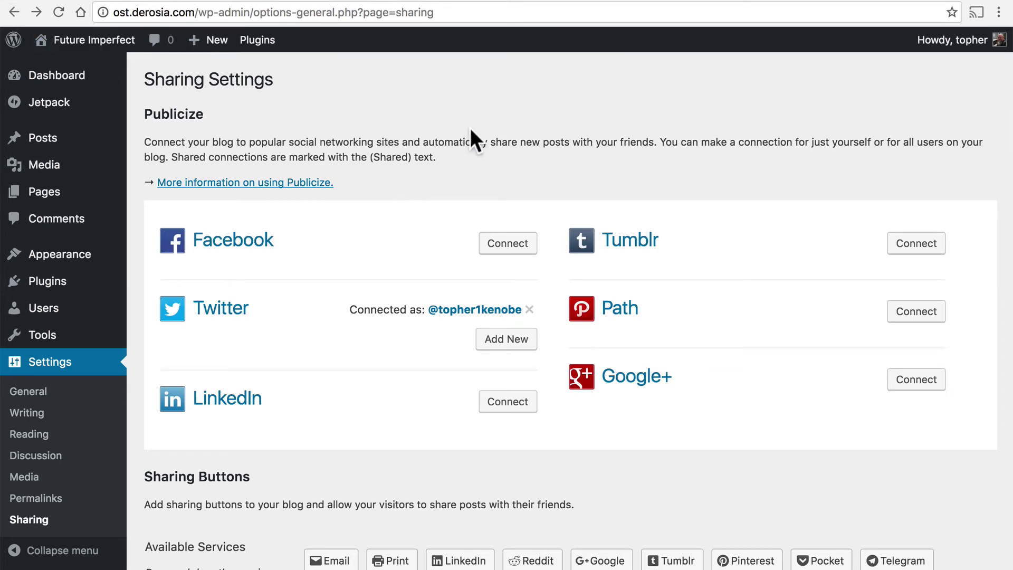
- Connect Facebook to Publicize, keeping the personal Facebook Wall as the sharing target
left_click(504, 244)
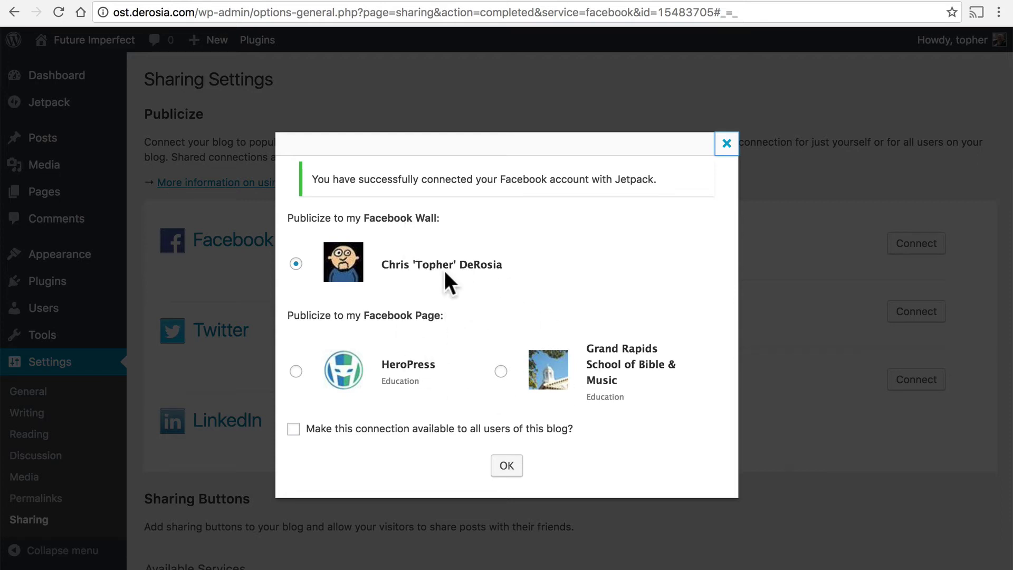
left_click(507, 466)
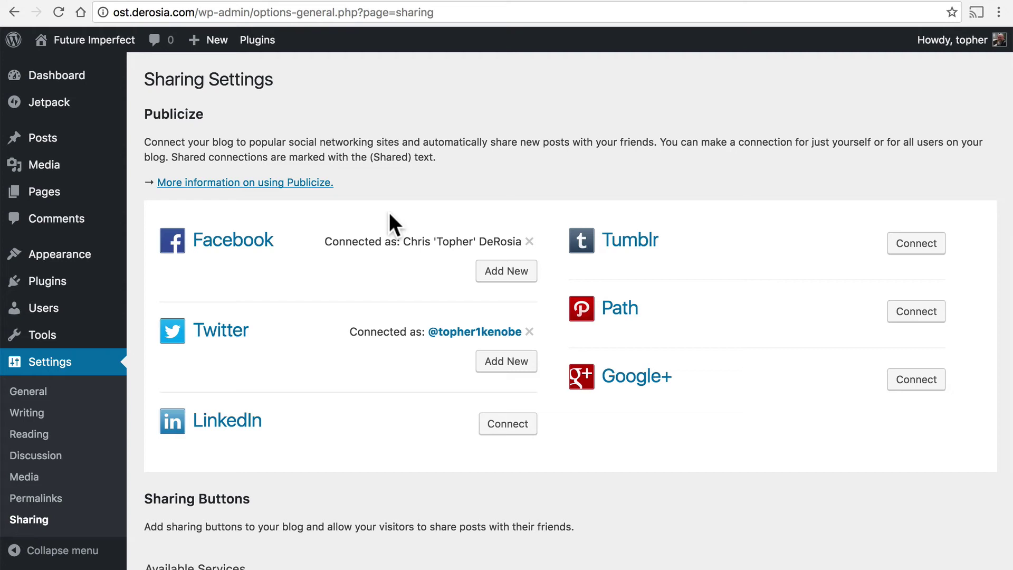
- Create a new post from Posts > Add New in the sidebar
mouse_move(47, 140)
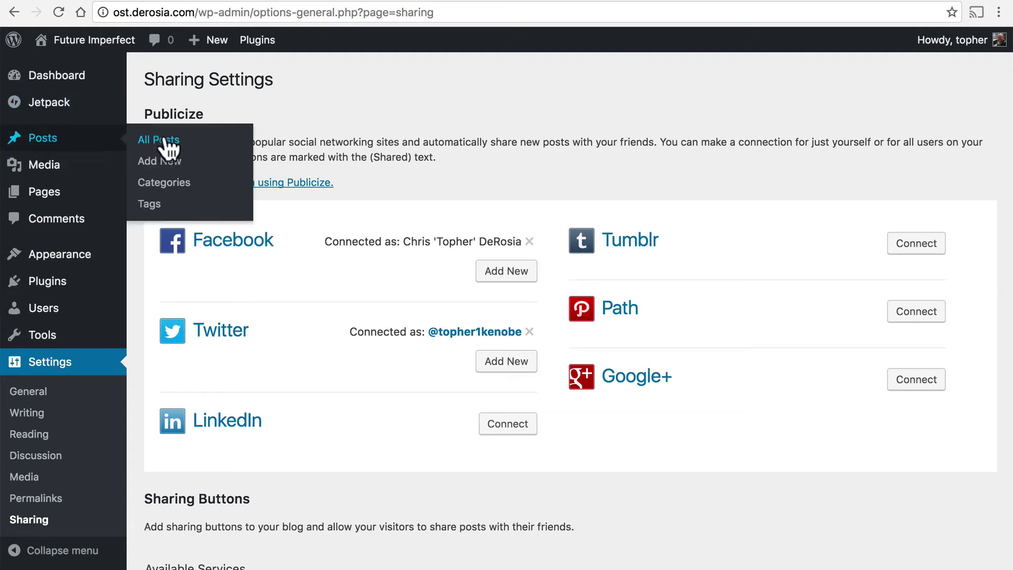
left_click(167, 170)
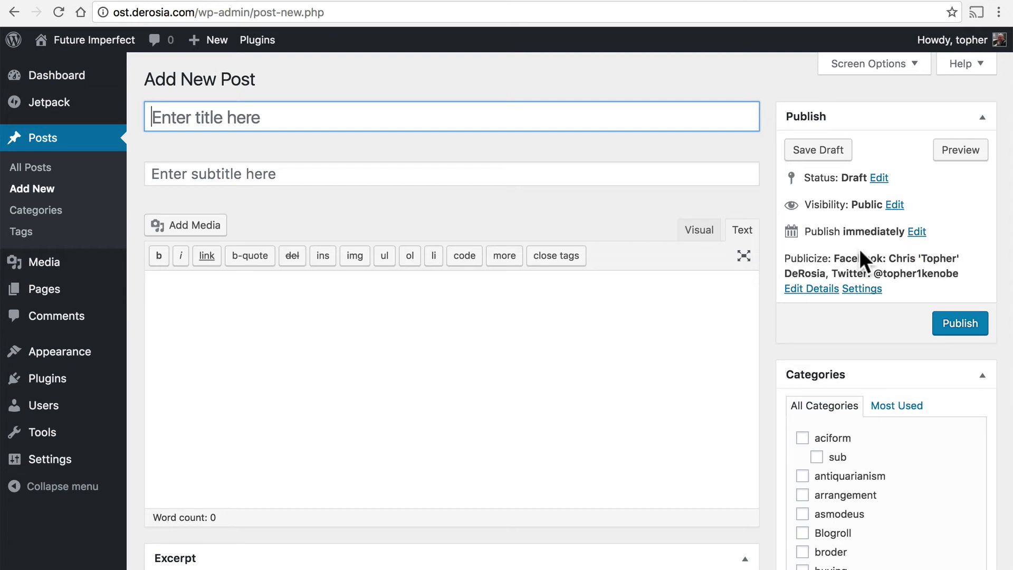
- Expand the post's Publicize details and open its empty Custom Message field
left_click(808, 288)
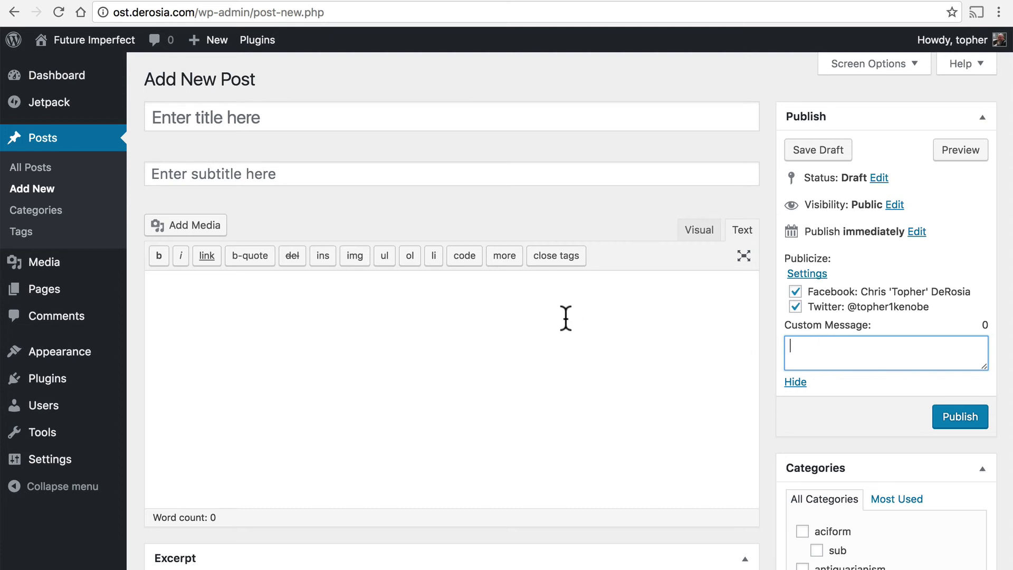
scroll(566, 318, "down", 5)
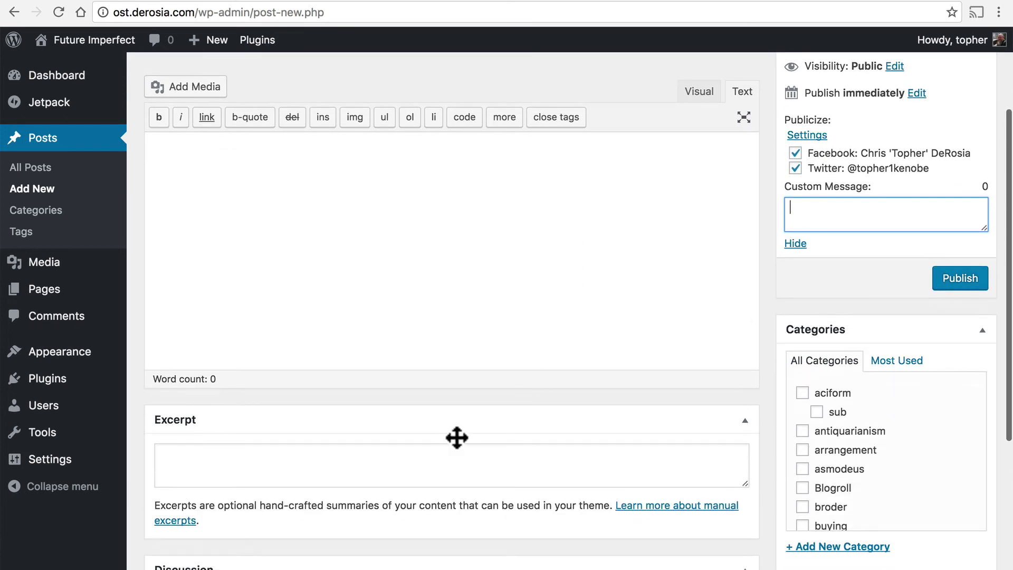
left_click(394, 464)
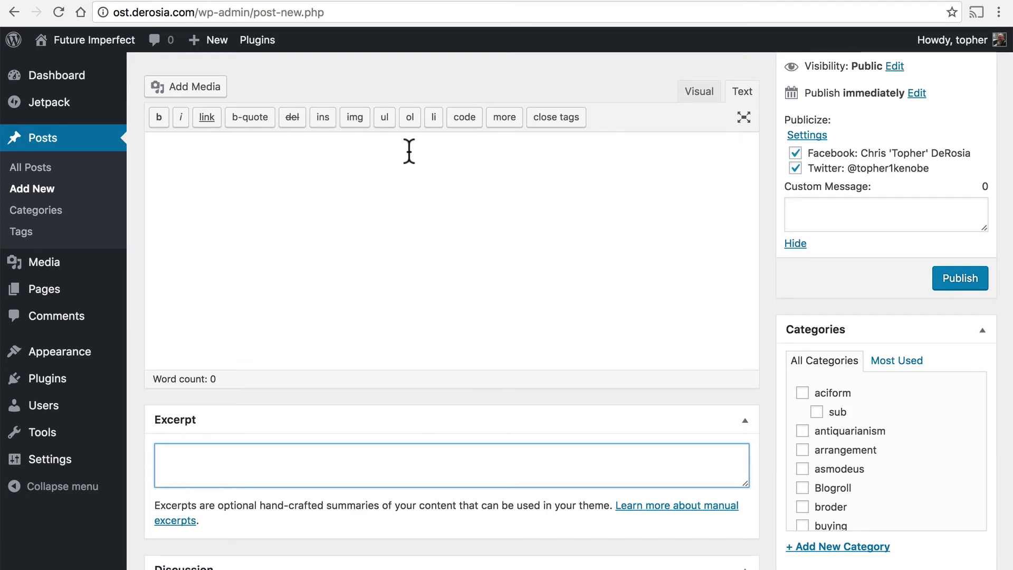
left_click(891, 218)
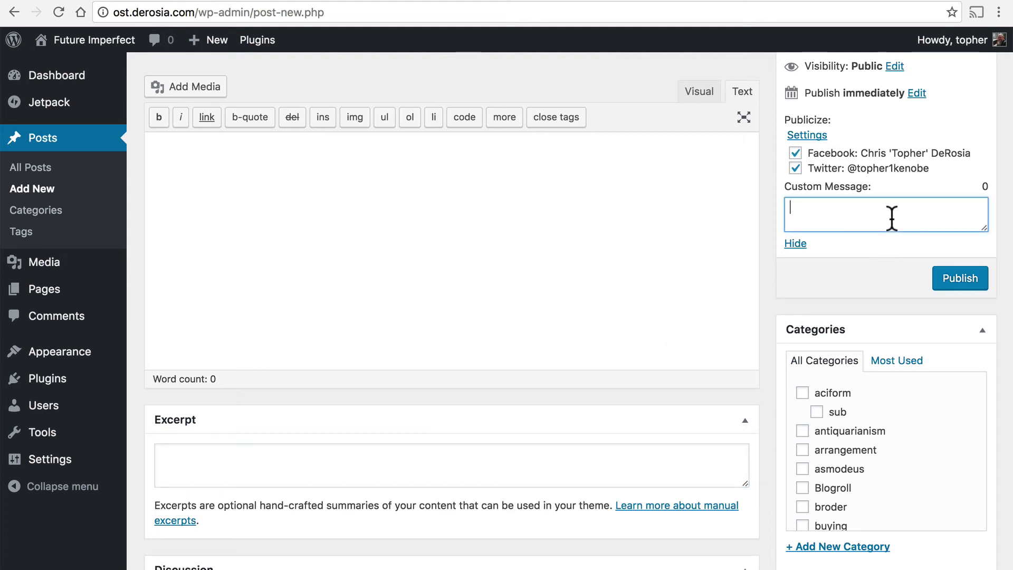
scroll(891, 217, "up", 4)
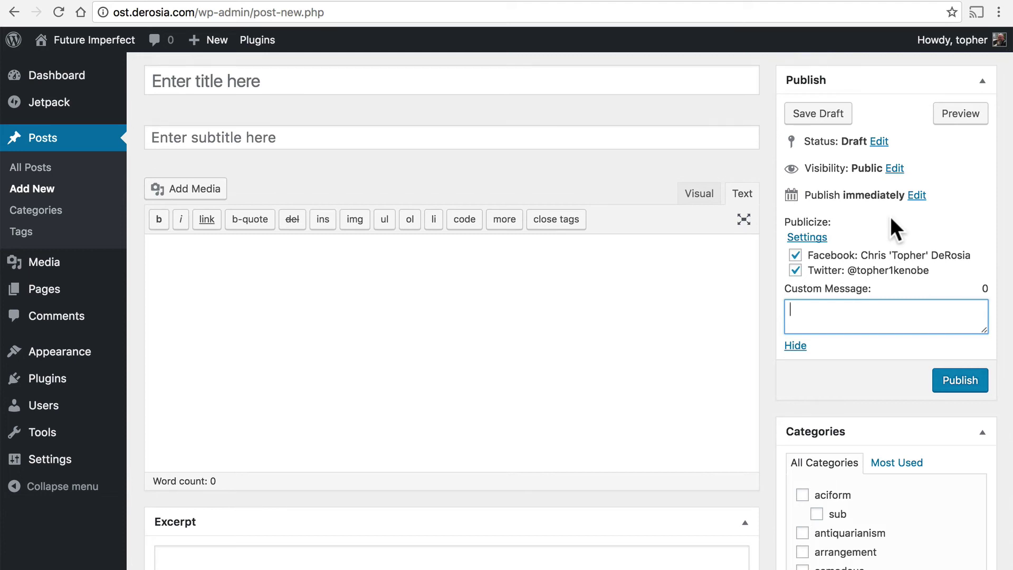
- Exclude Facebook from sharing, title the post 'Test Tweet!' and write 'This is my post'
left_click(795, 254)
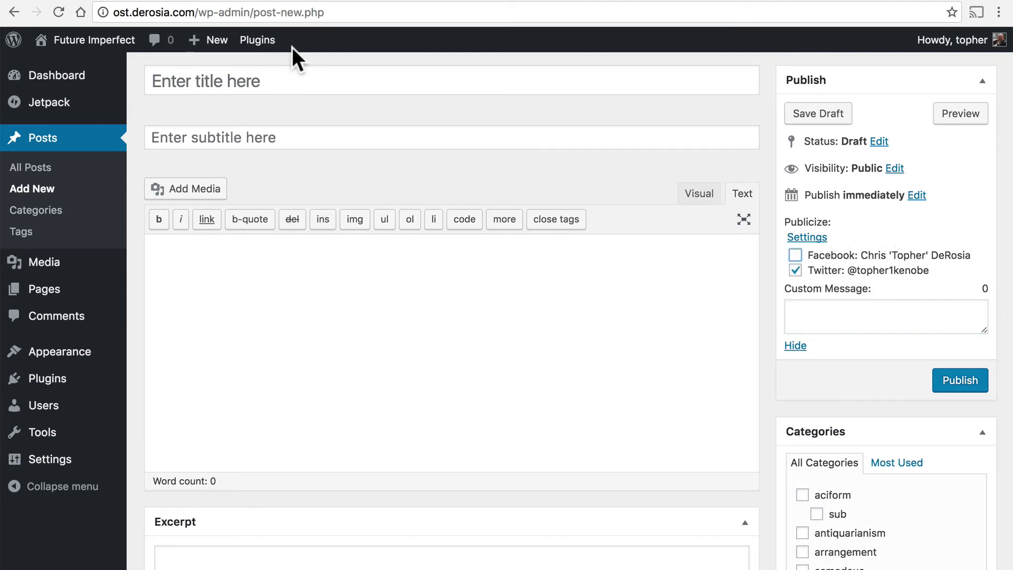
left_click(267, 80)
type("Tw")
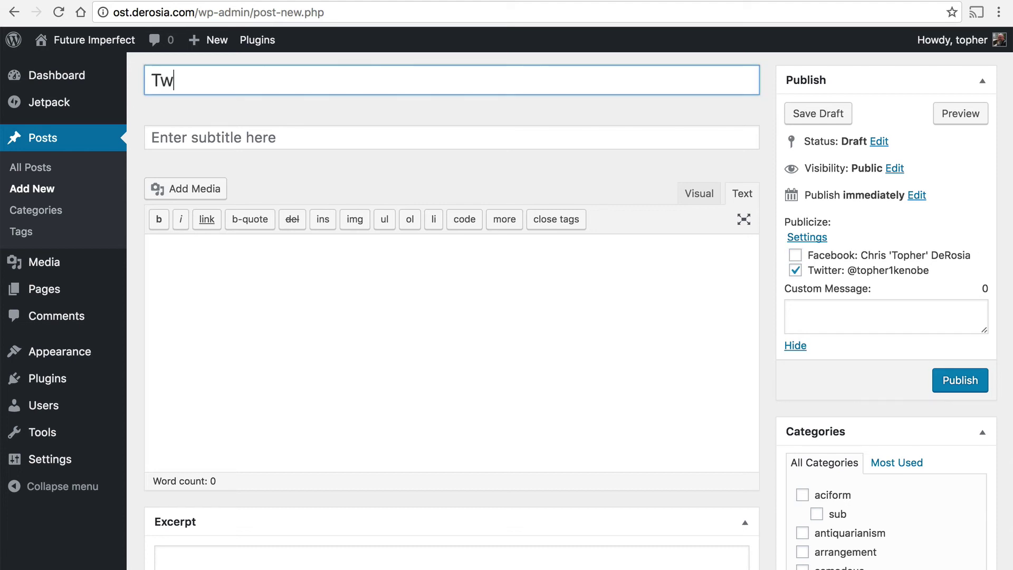
key("BackSpace")
type("est Tweet!")
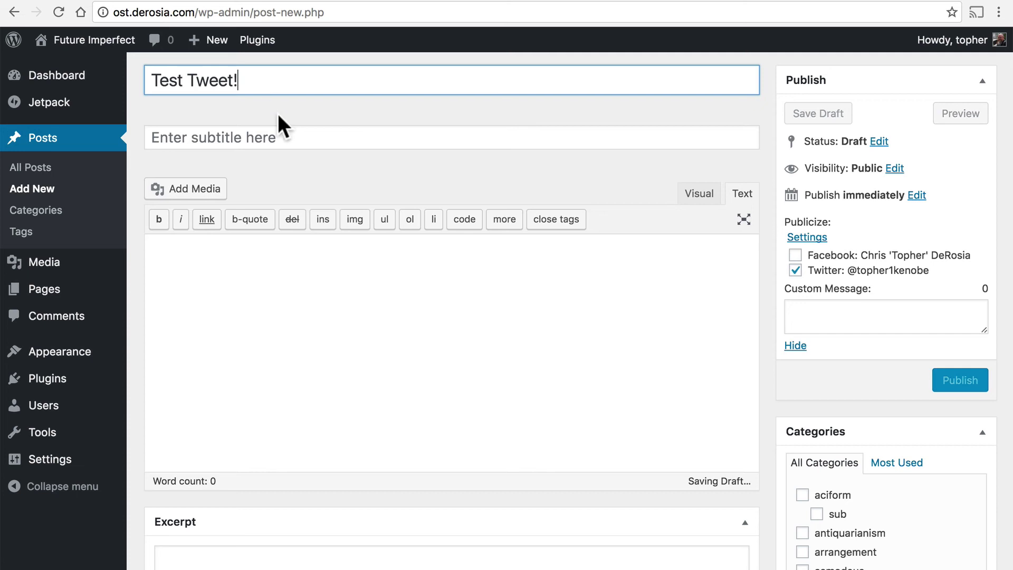
left_click(345, 366)
type("T")
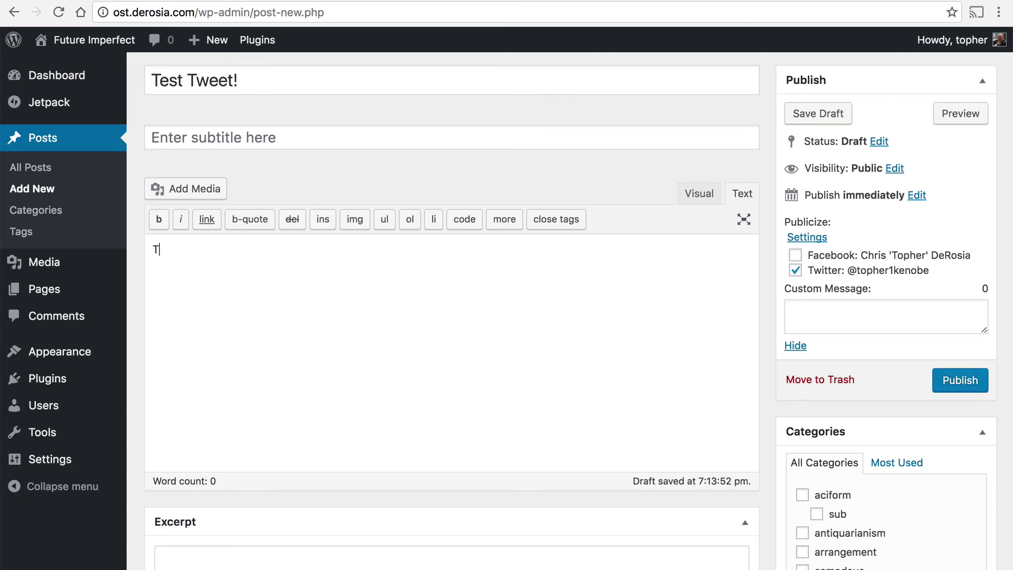
type("his is my post")
- Enter the custom share message 'This is a test tweet, using Jetpack Publicize!'
left_click(848, 324)
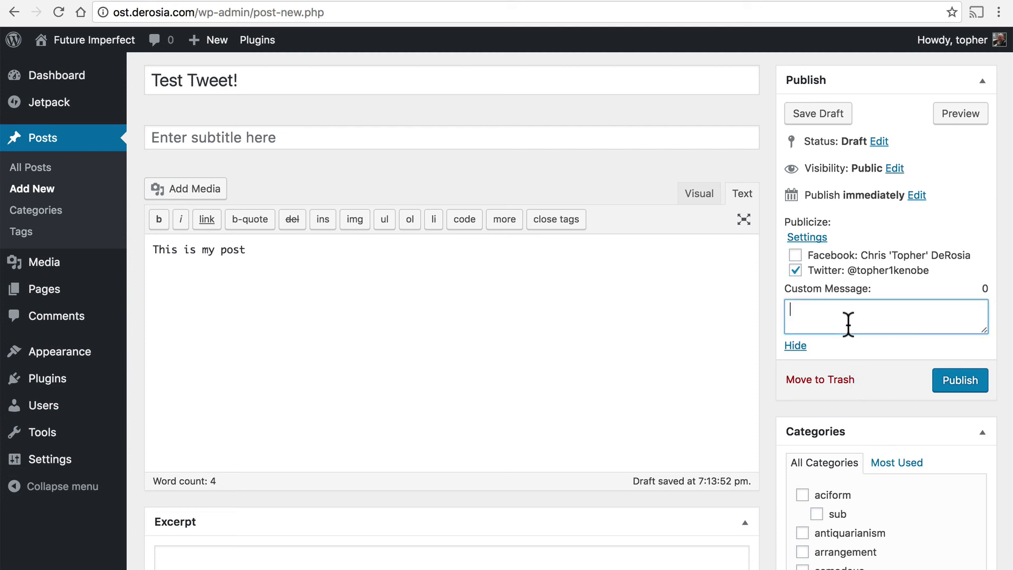
type("This is a test tweet, using Jetpack Publicize!")
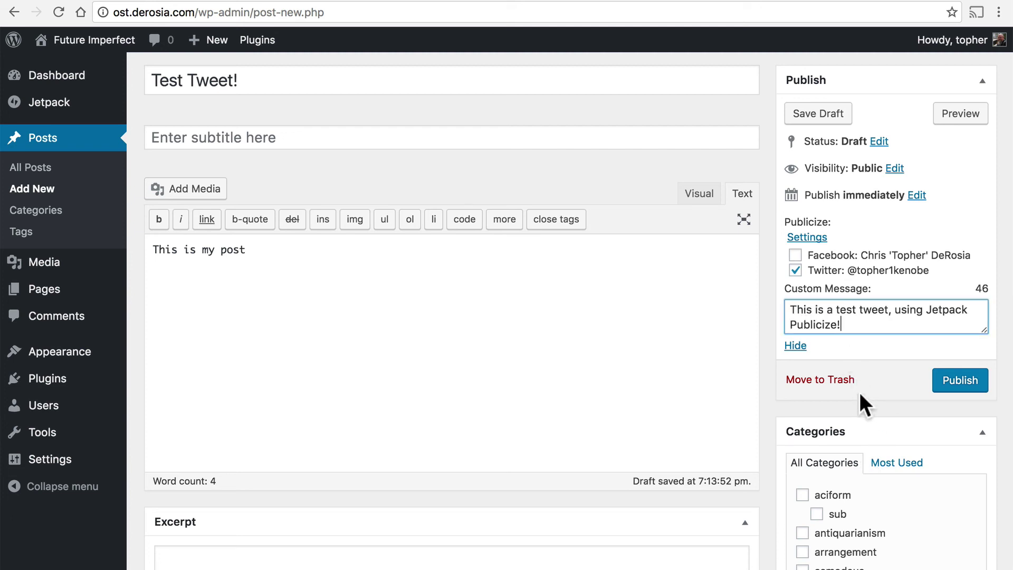
scroll(863, 392, "down", 4)
scroll(862, 390, "up", 5)
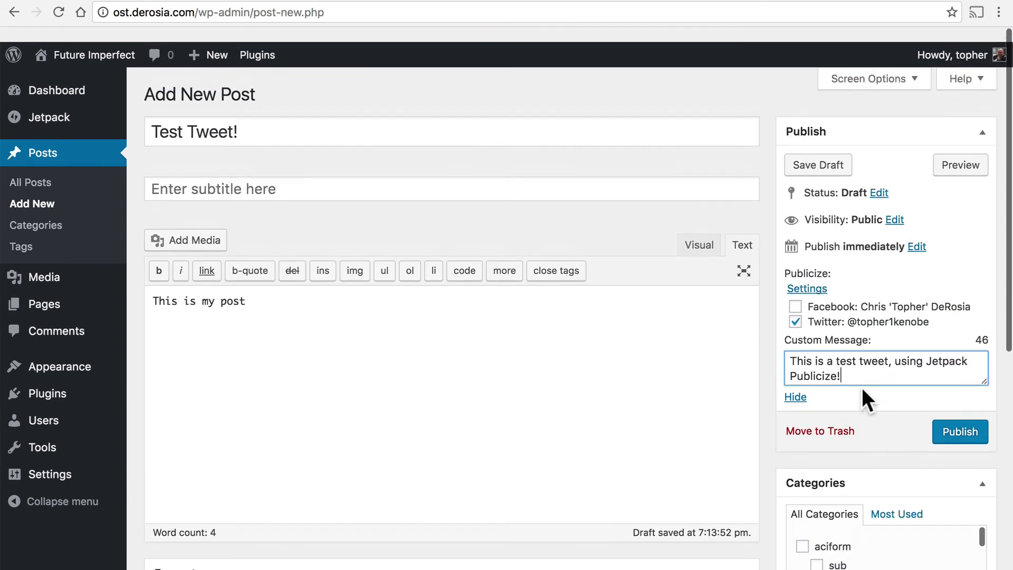
left_click(954, 417)
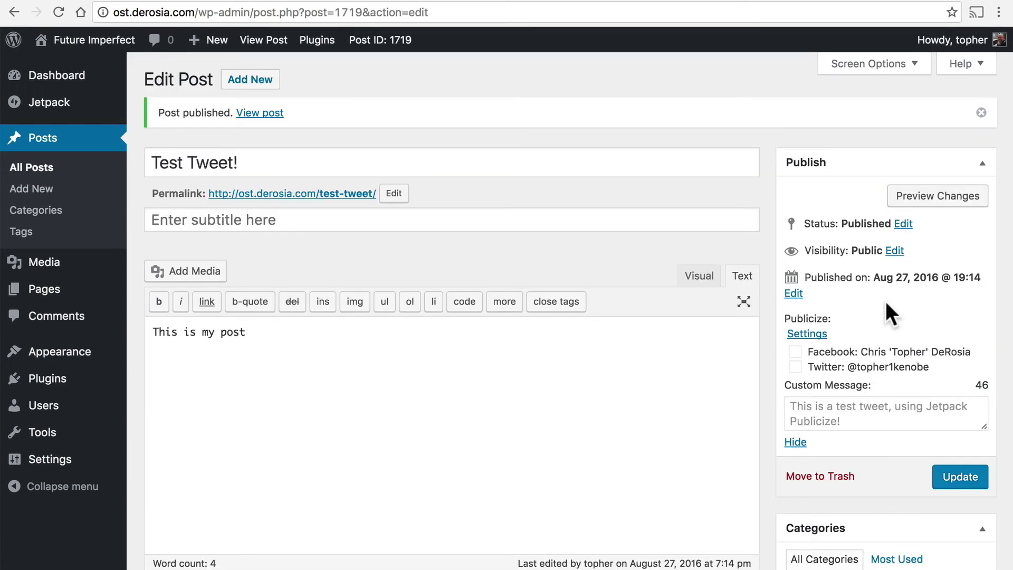
double_click(824, 420)
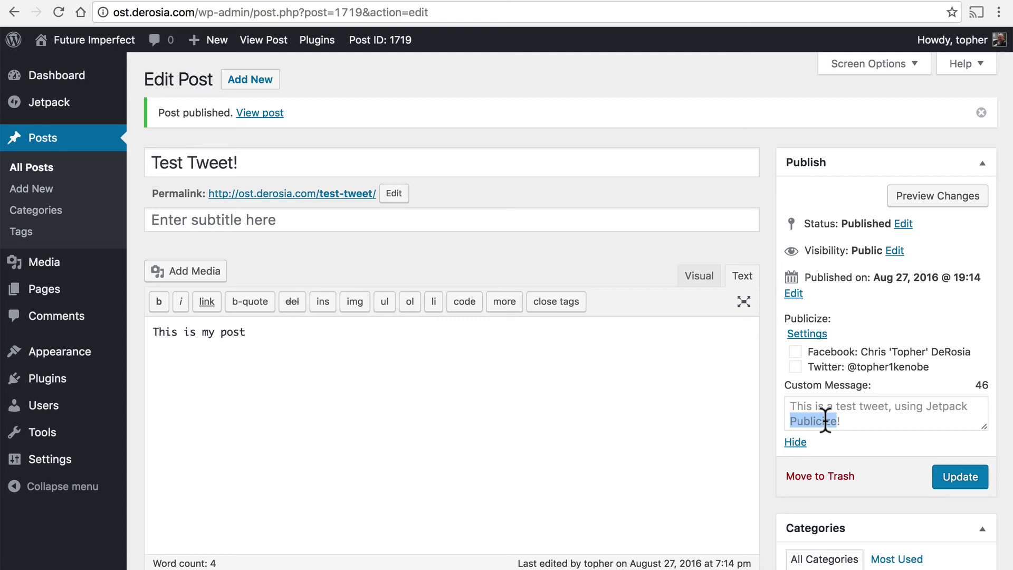
left_click(850, 420)
- Load the author's Twitter profile URL in a new Chrome tab
key("super+t")
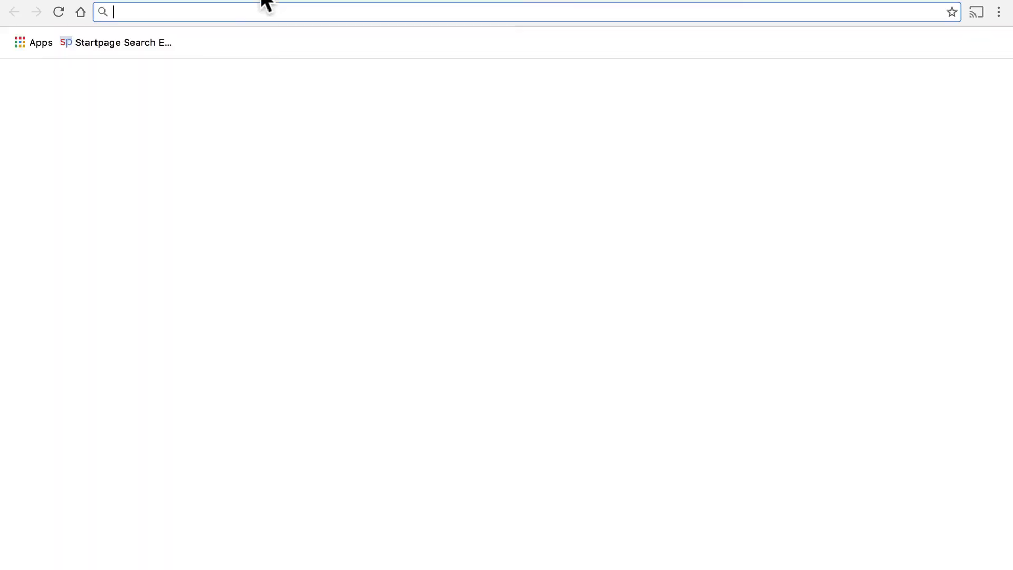
type("twitter.com")
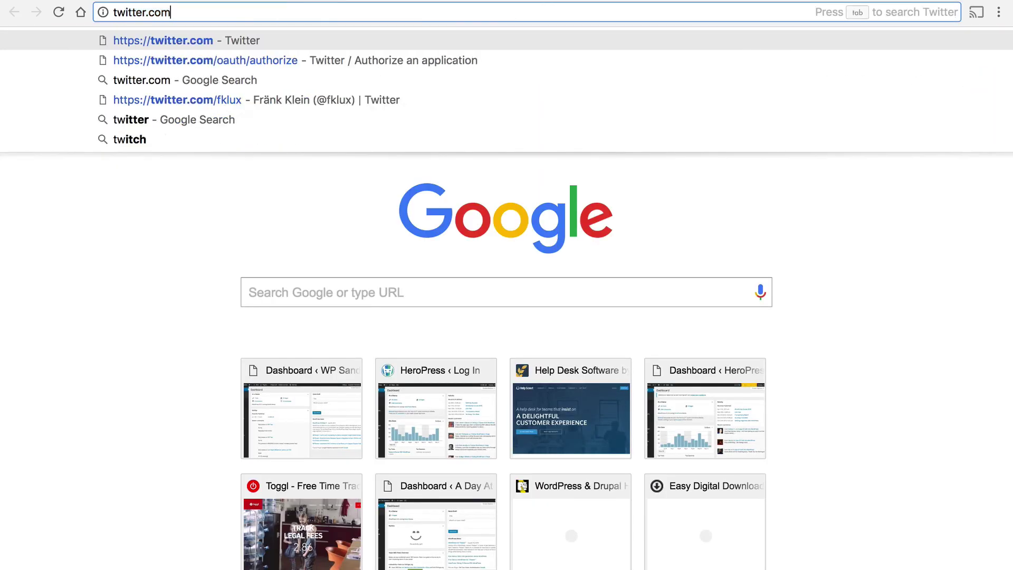
type("/t")
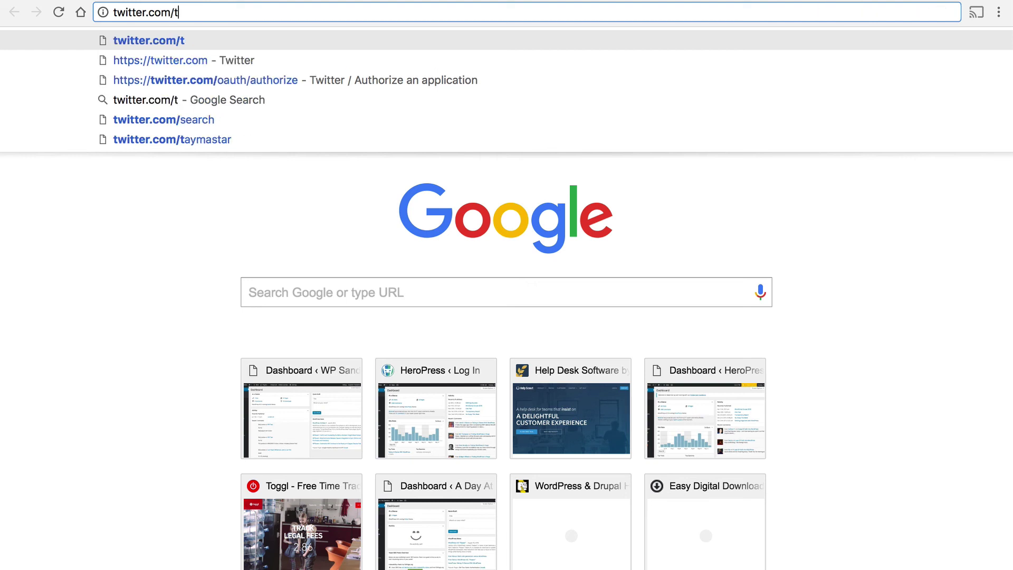
type("op")
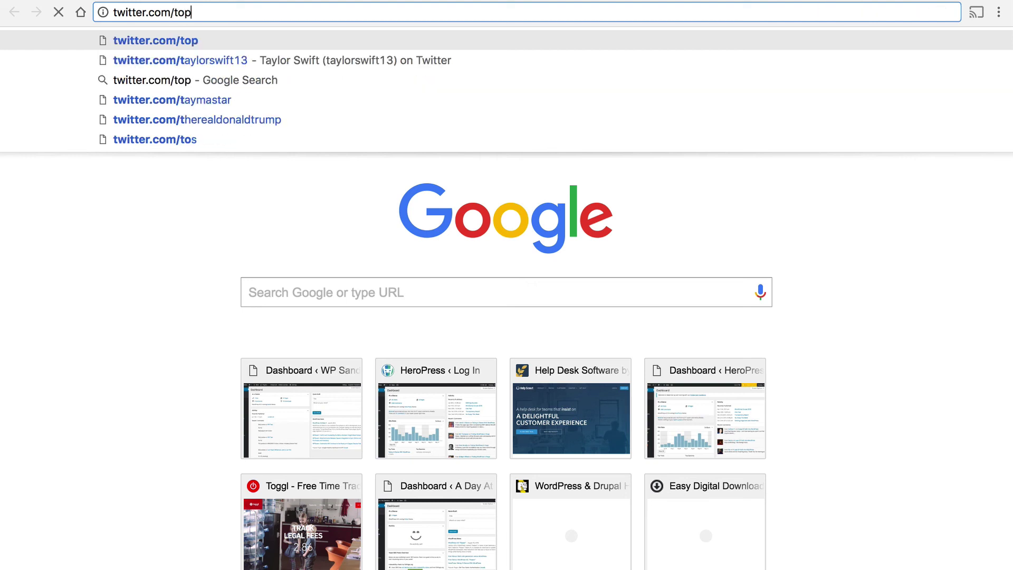
type("her1kenob")
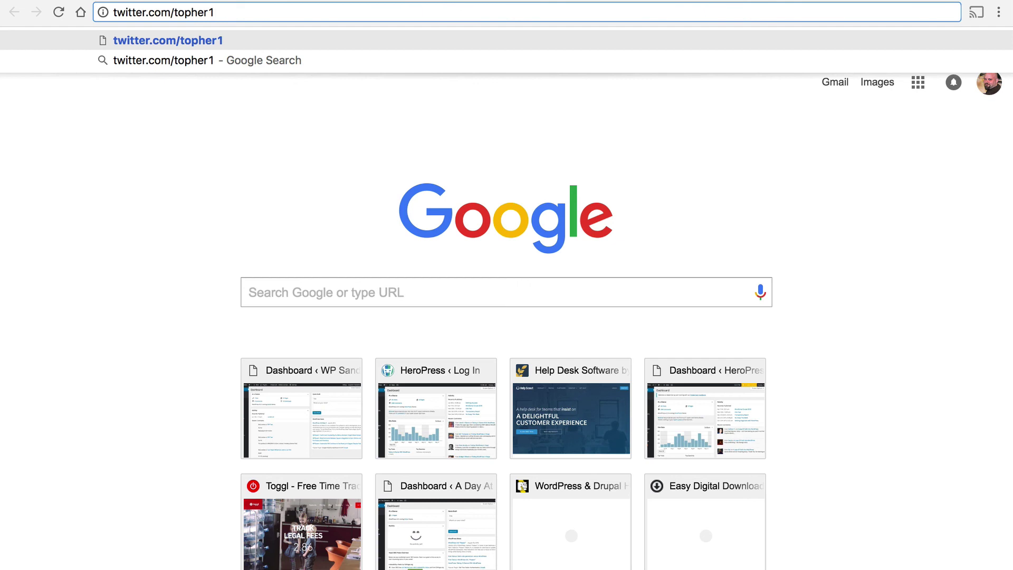
type("e")
key("Return")
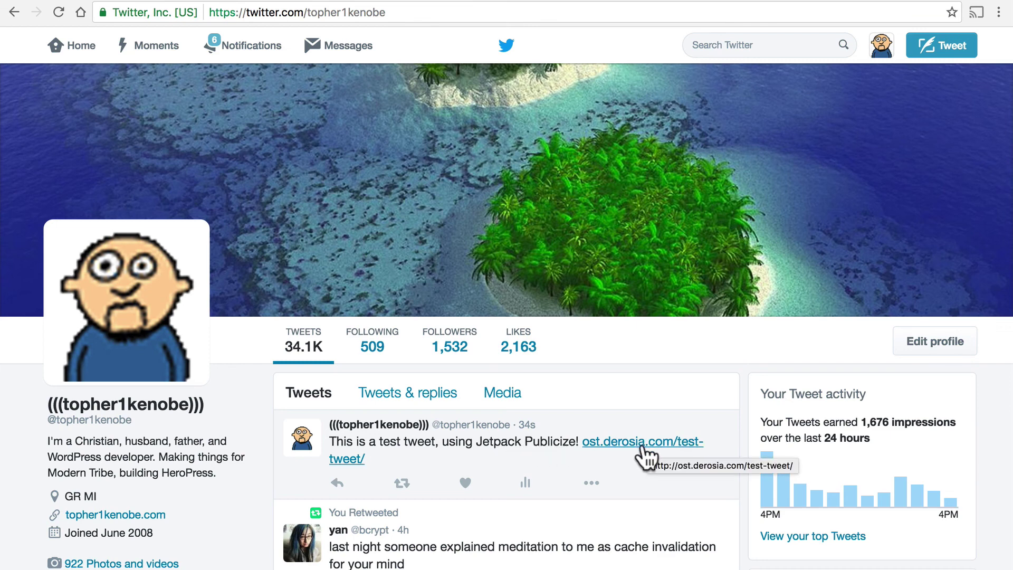
- Delete the 'This is a test tweet, using Jetpack Publicize!' tweet via its ••• menu, confirming deletion
left_click(592, 484)
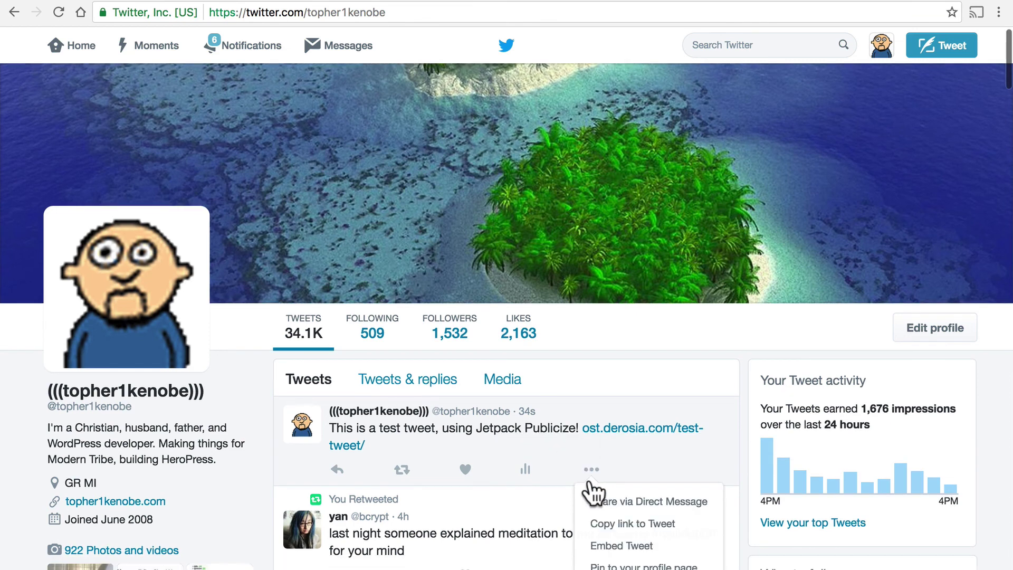
scroll(638, 501, "down", 2)
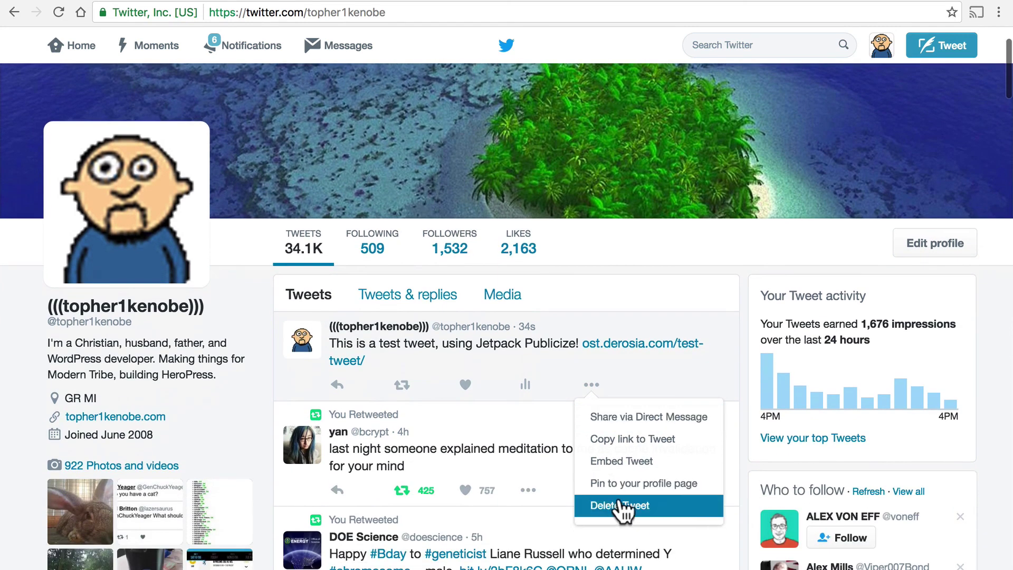
left_click(618, 506)
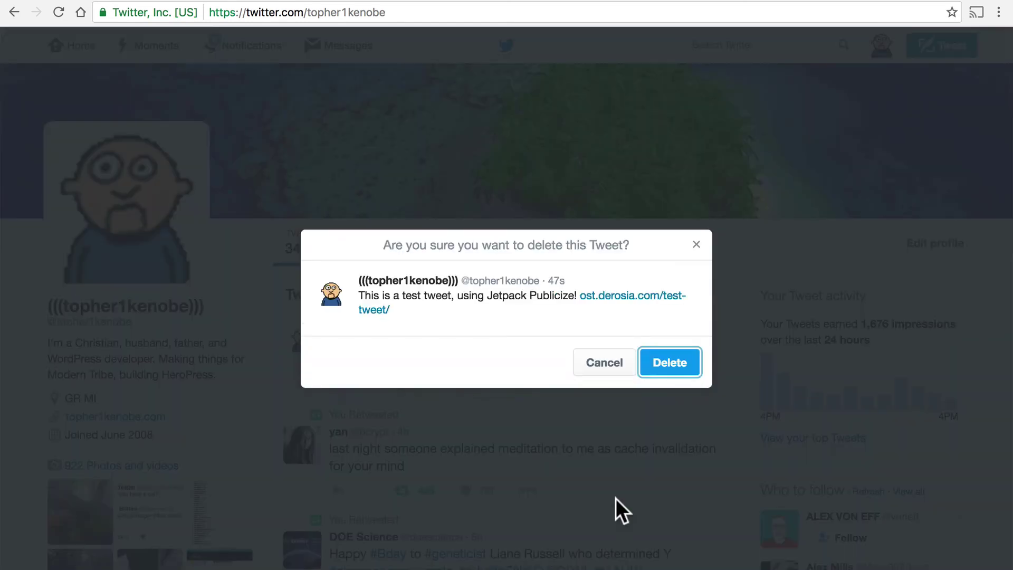
left_click(657, 370)
scroll(660, 377, "up", 2)
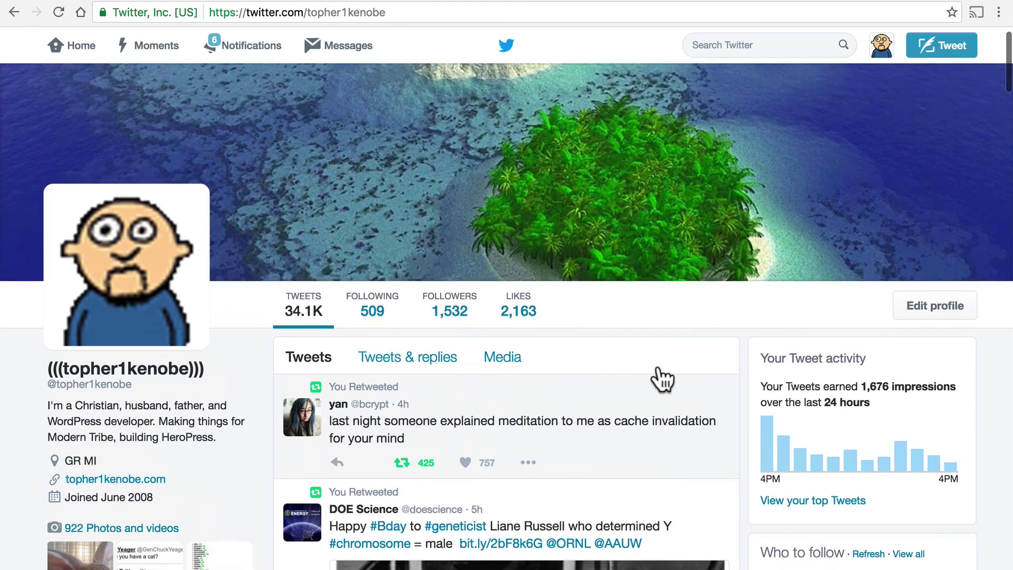
- Switch back to the WordPress tab showing the 'Test Tweet!' Edit Post screen
left_click(418, 4)
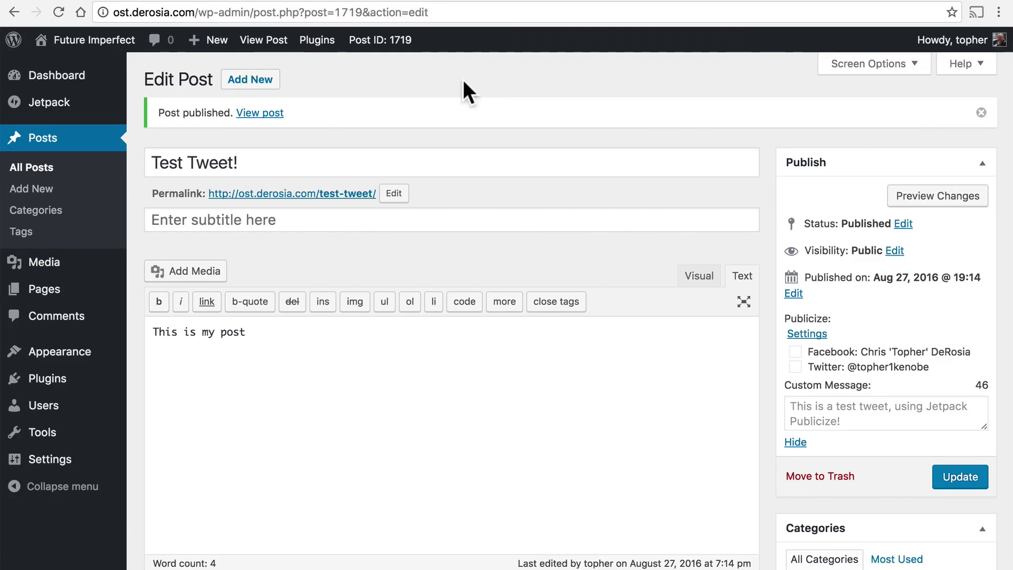